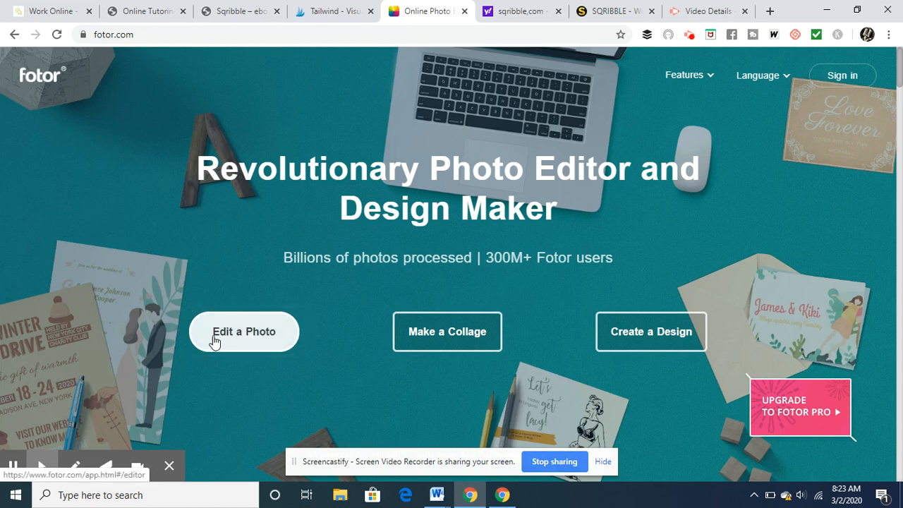
- Create a new Pinterest Post design from the social media post formats and translate the page that opens
click(638, 338)
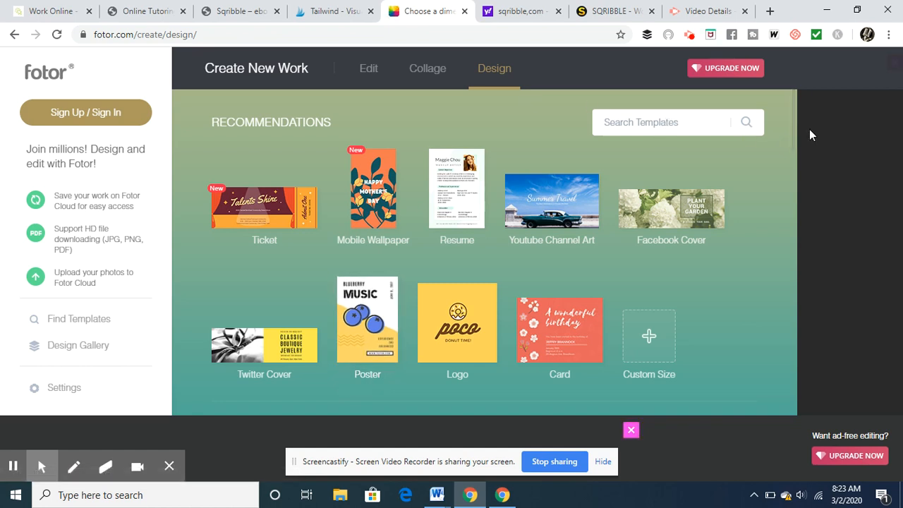
click(654, 123)
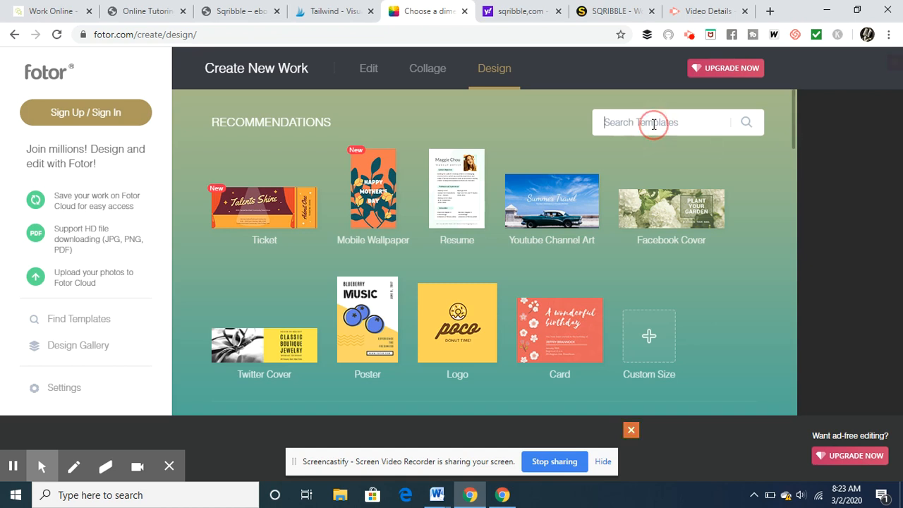
text(pintere)
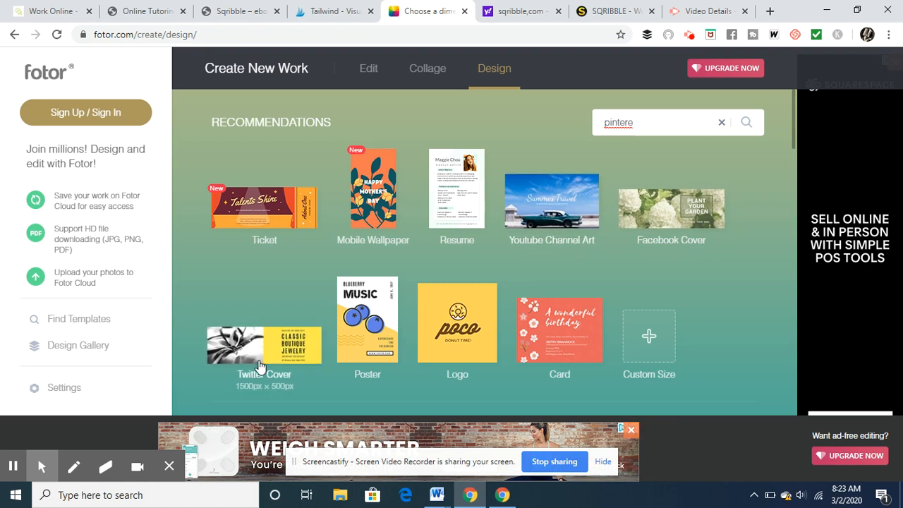
click(793, 125)
drag(793, 124, 760, 189)
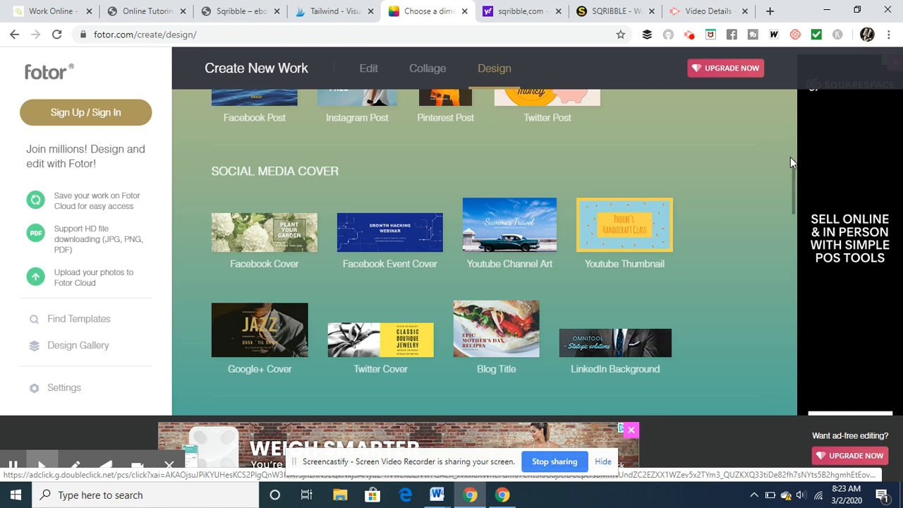
scroll(790, 157, up, 2)
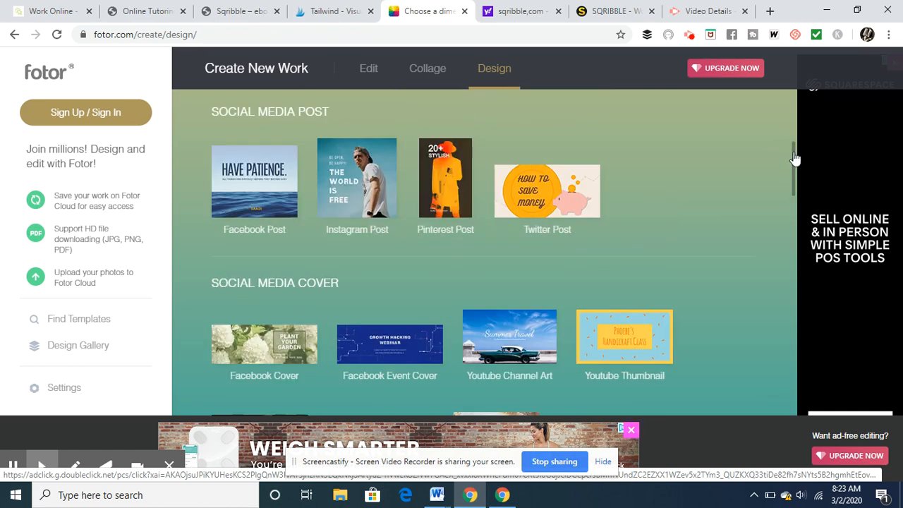
click(471, 199)
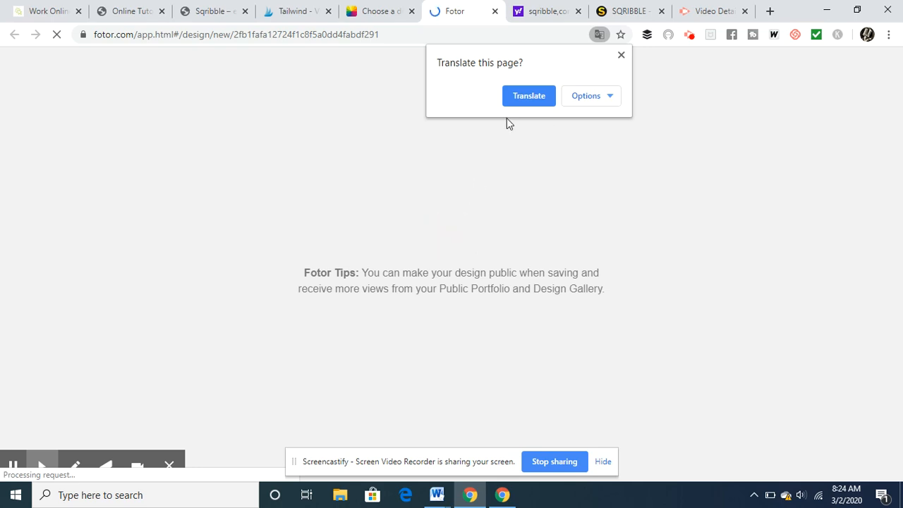
click(520, 100)
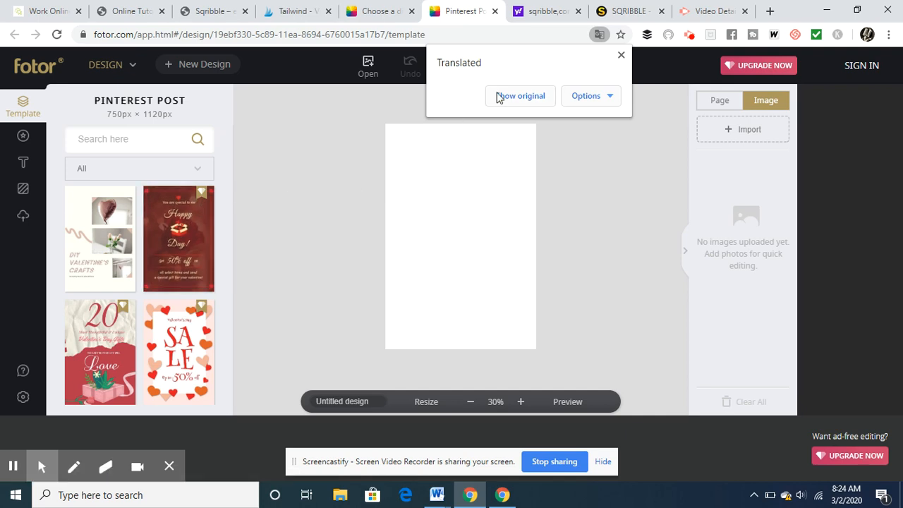
click(620, 53)
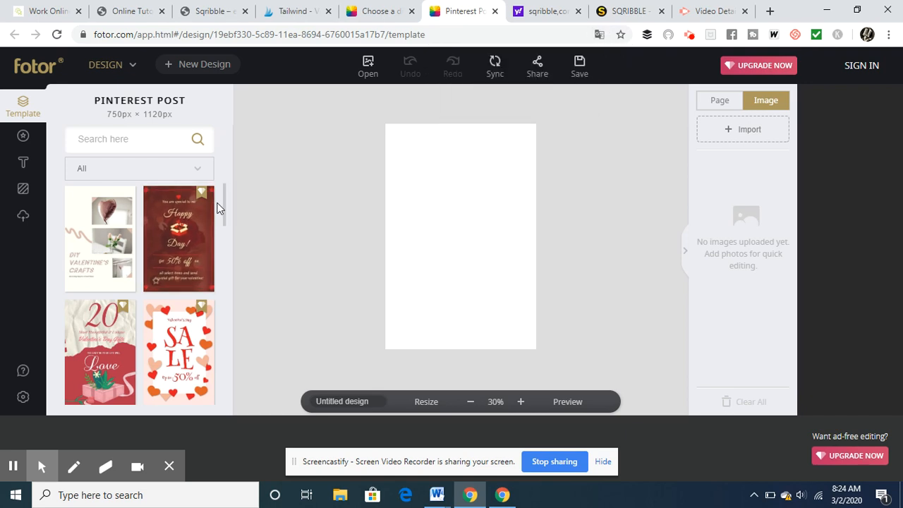
- Apply the Charity Art Auction template with the blue and orange paint background to the blank design
drag(224, 213, 229, 281)
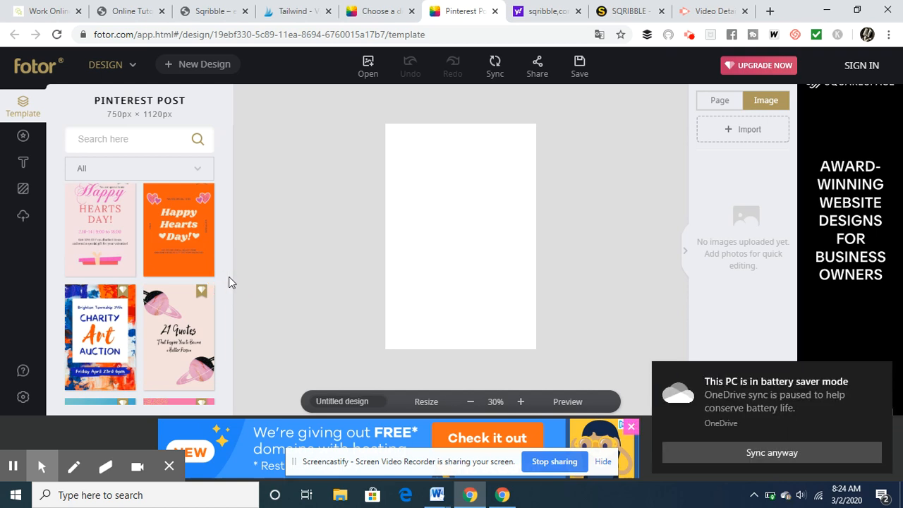
click(795, 456)
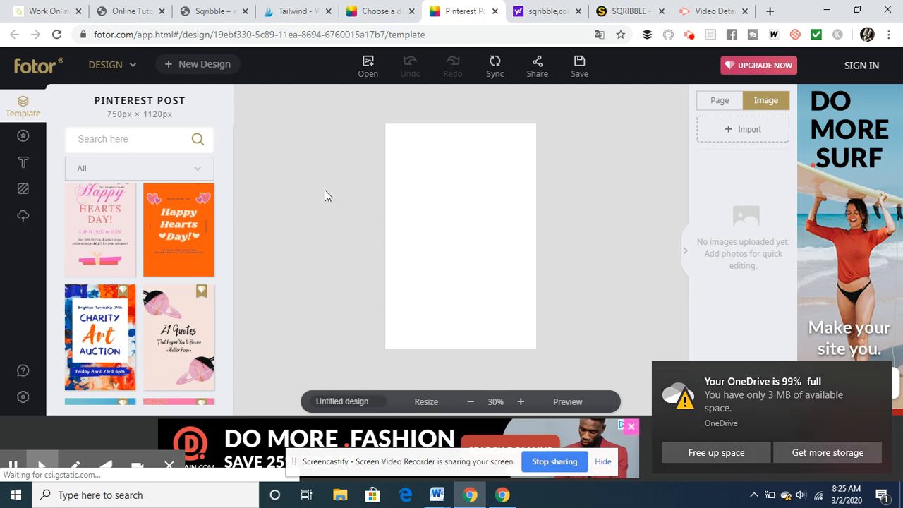
click(109, 324)
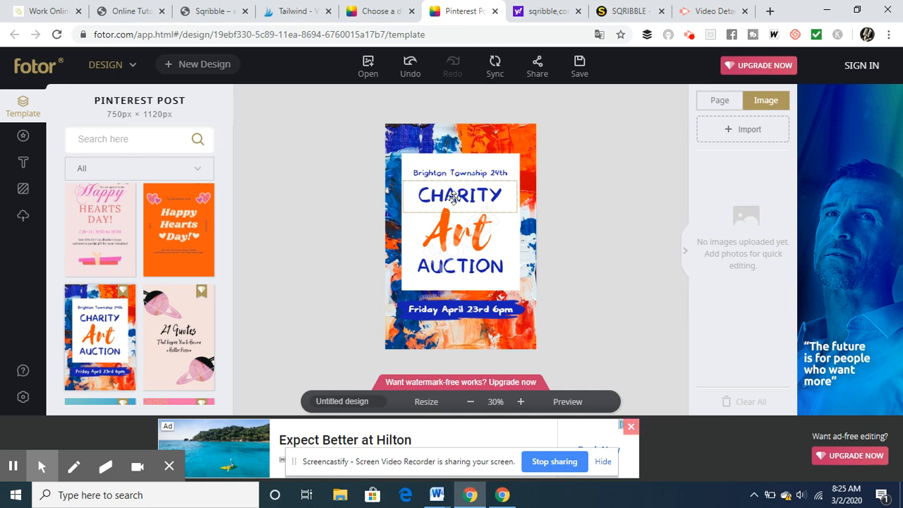
- Replace the word CHARITY in the template with TUTORING
click(454, 197)
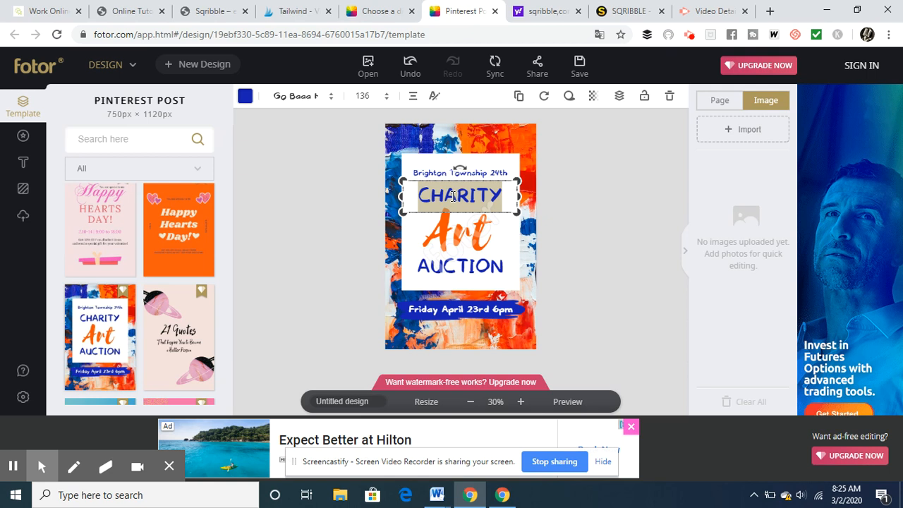
text(TUTU)
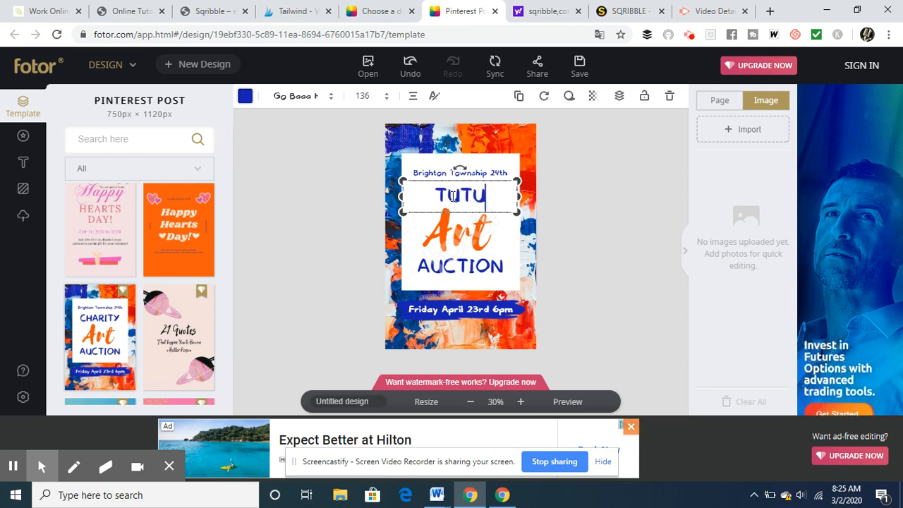
key(BackSpace)
key(BackSpace)
text(TORIN)
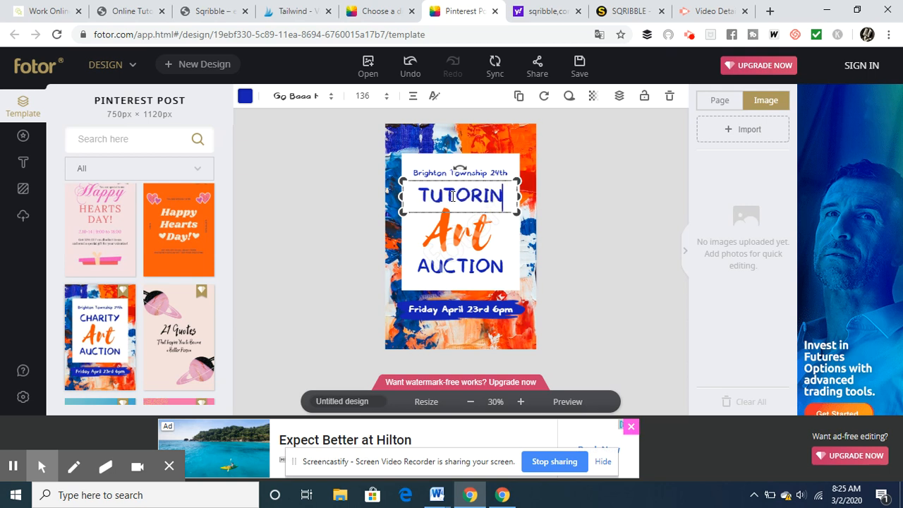
text(G)
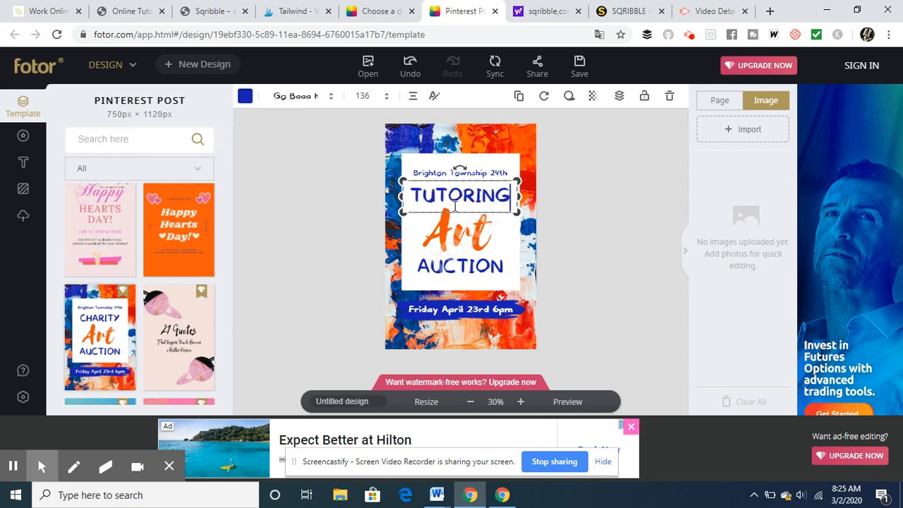
- Try to sign in to the account by entering the account e-mail and password in the premium content dialog
click(454, 231)
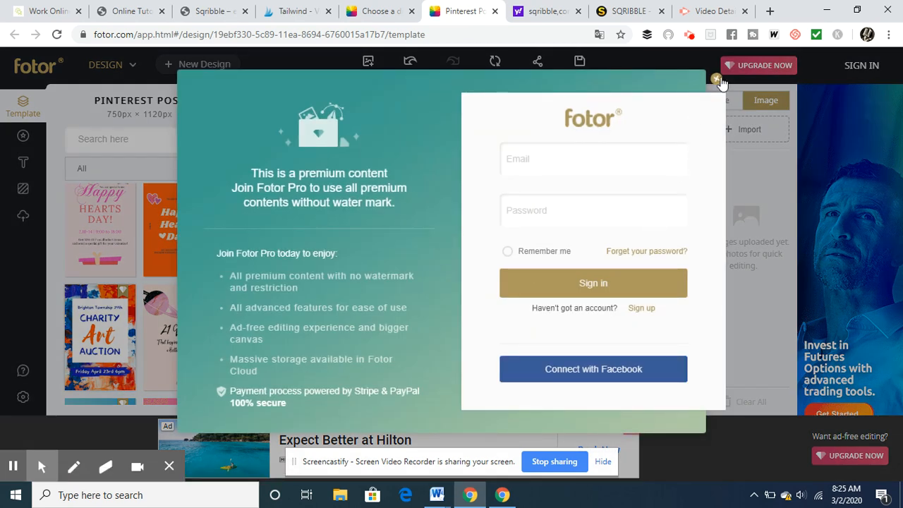
click(551, 154)
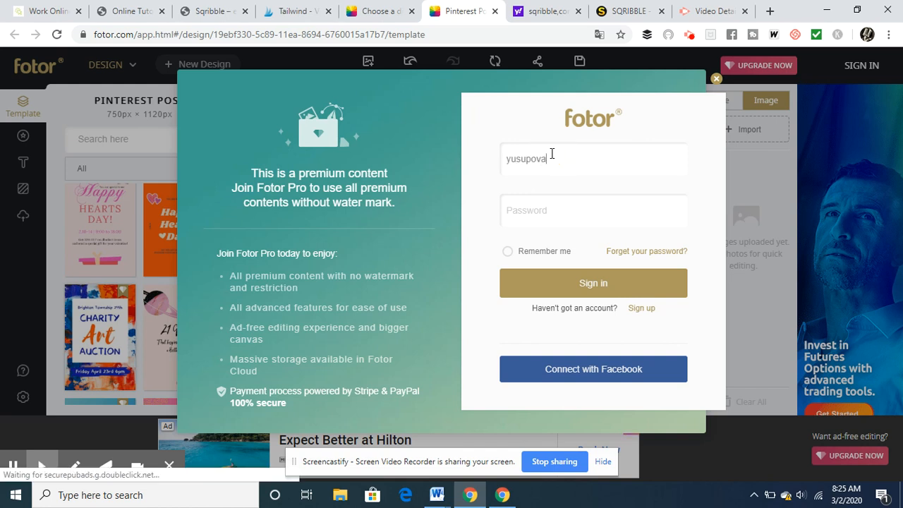
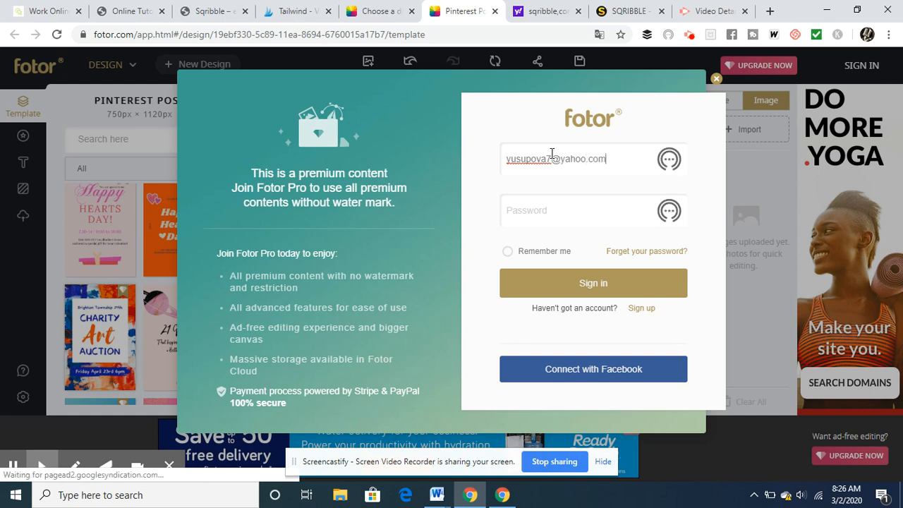
key(Tab)
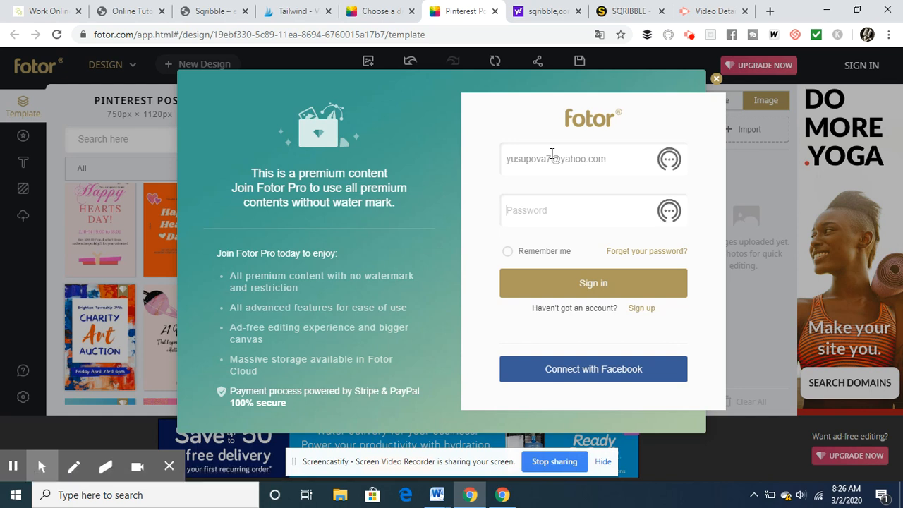
text(********)
key(Return)
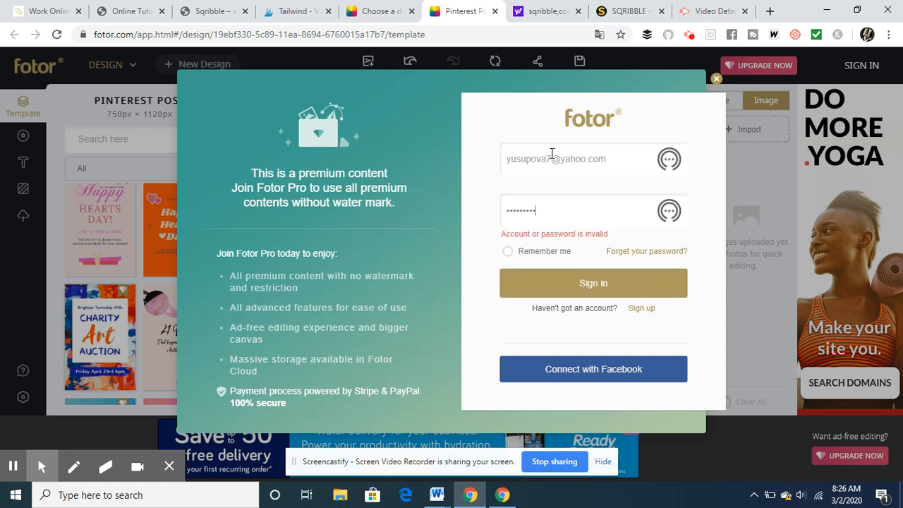
- Retry the sign-in with a corrected account password and sign in by connecting with Facebook instead
key(BackSpace)
key(BackSpace)
key(BackSpace)
key(BackSpace)
key(BackSpace)
text(**)
key(Return)
click(544, 213)
click(565, 374)
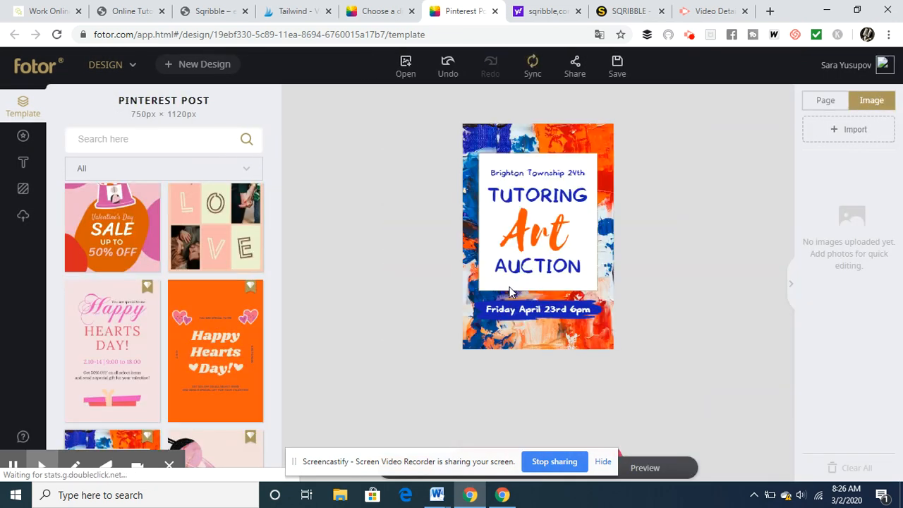
- Replace the orange word Art in the middle of the design with MATH
click(567, 189)
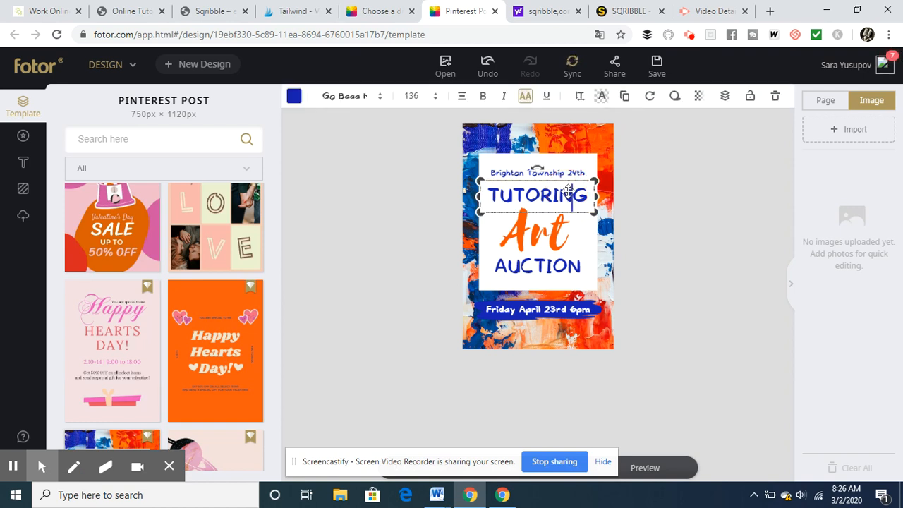
click(537, 229)
double_click(537, 229)
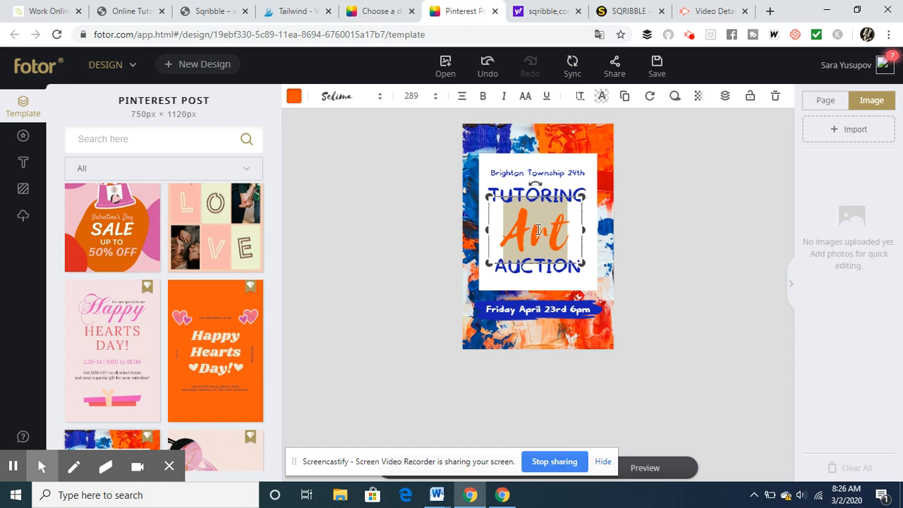
text(1)
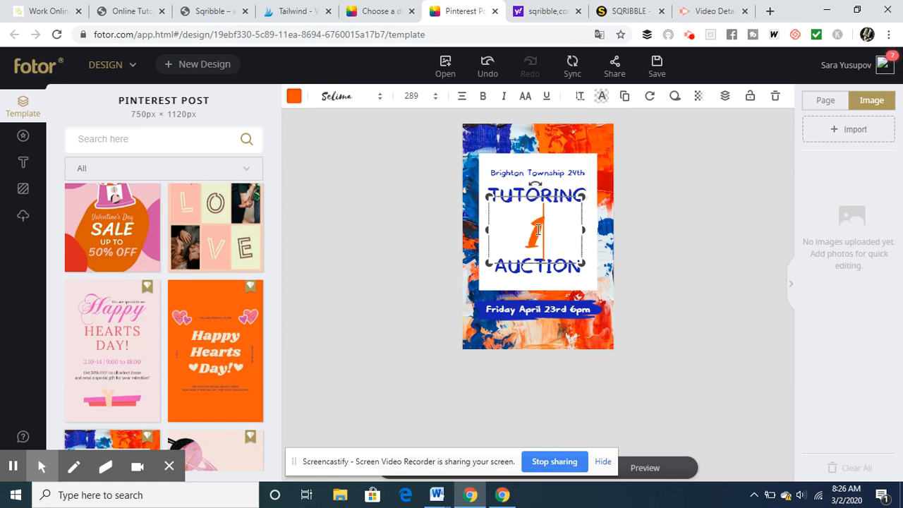
key(BackSpace)
text(Math)
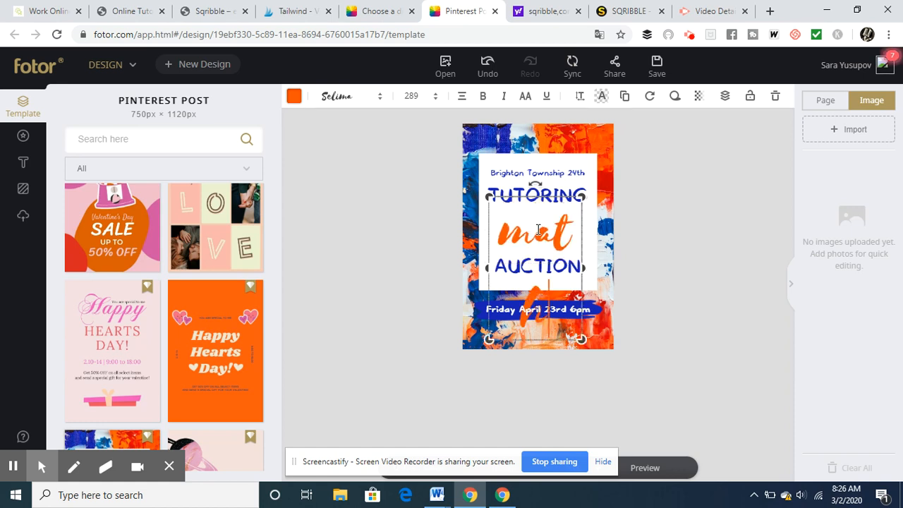
key(BackSpace)
key(BackSpace)
key(BackSpace)
key(BackSpace)
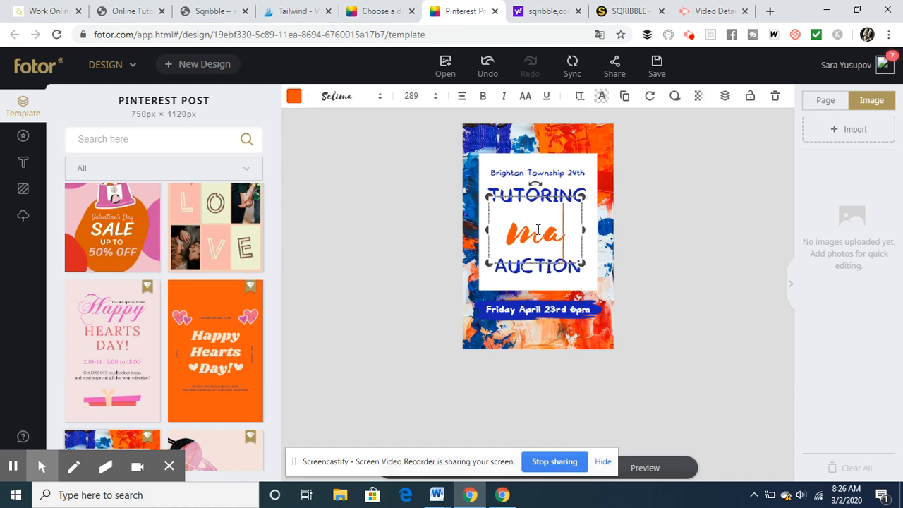
text(Math)
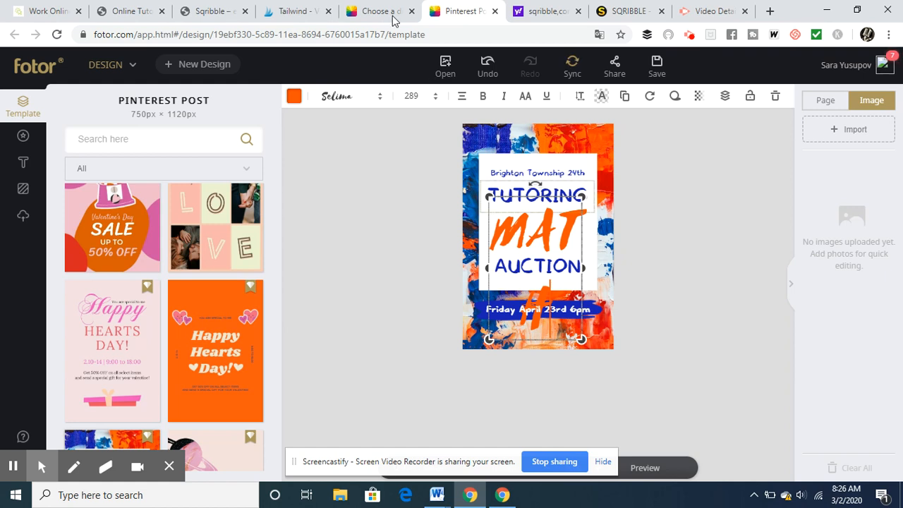
- Set the font size of the orange MATH text to 100
click(408, 93)
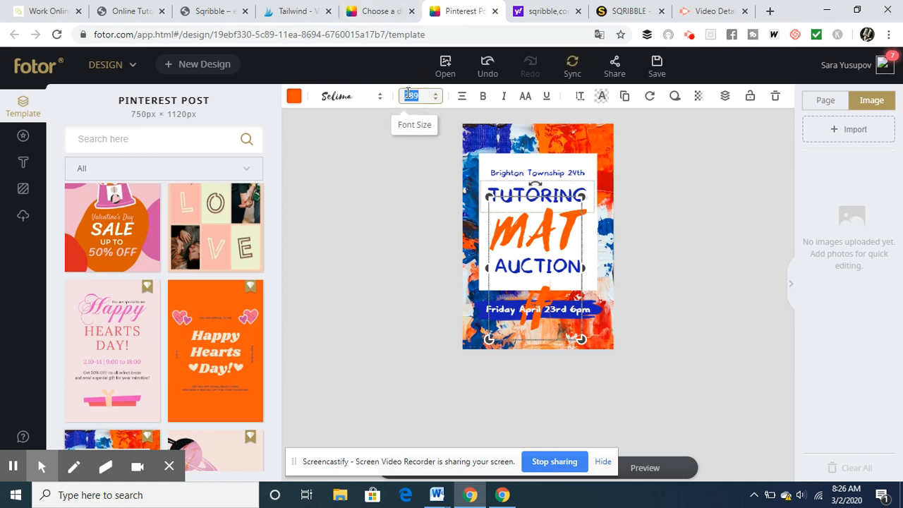
text(100)
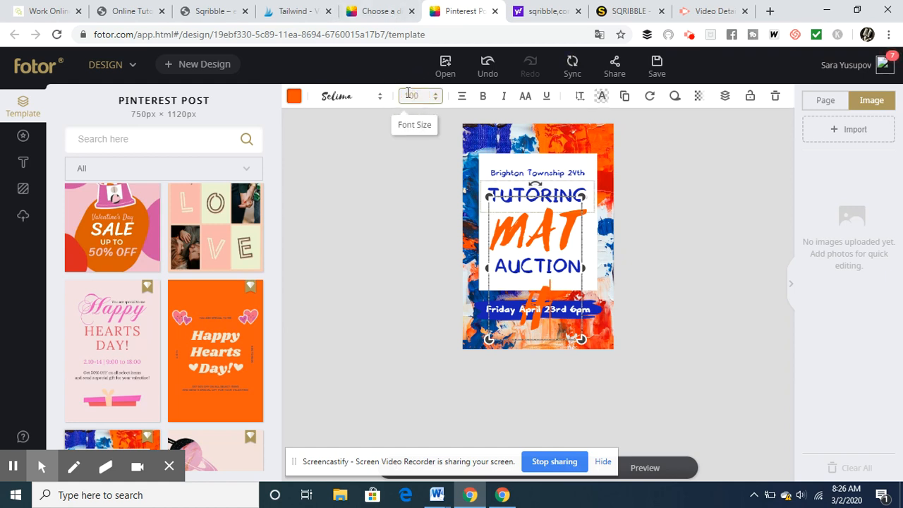
key(Return)
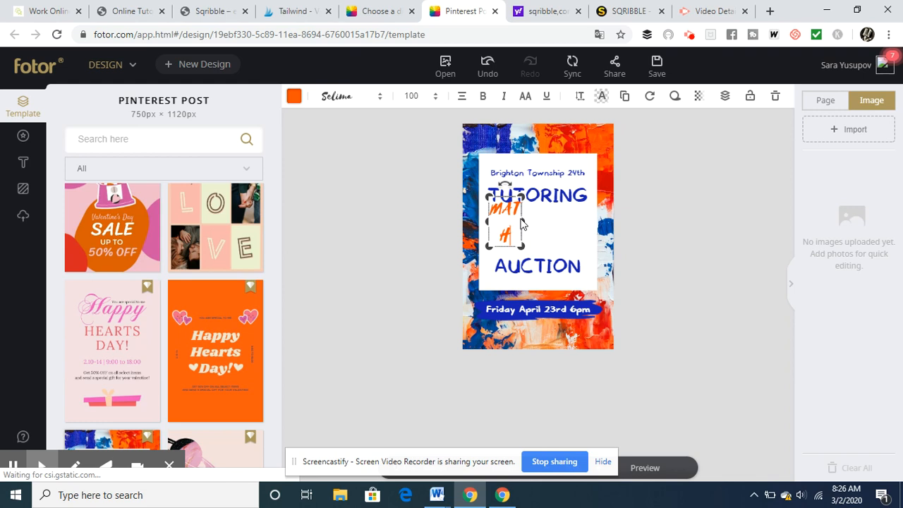
- Widen the MATH text box to hold the word on one line, and enlarge it between TUTORING and AUCTION
drag(521, 218, 525, 215)
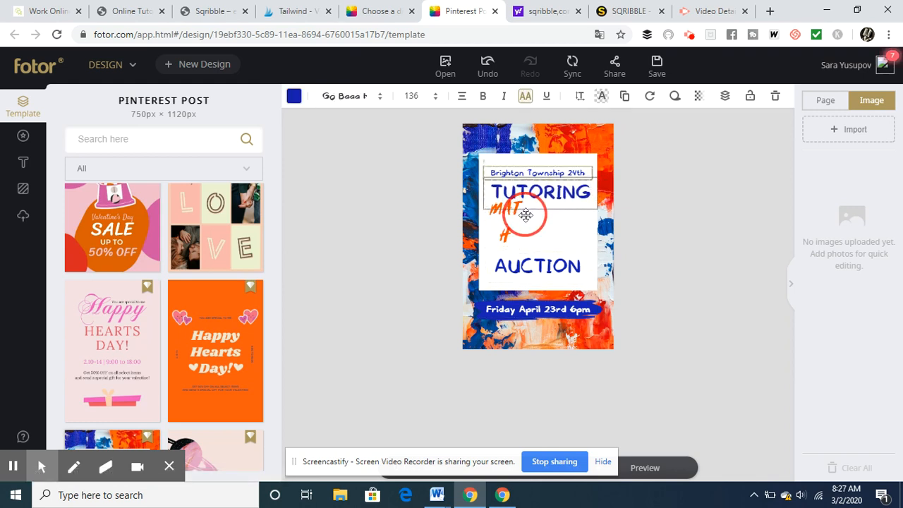
click(509, 241)
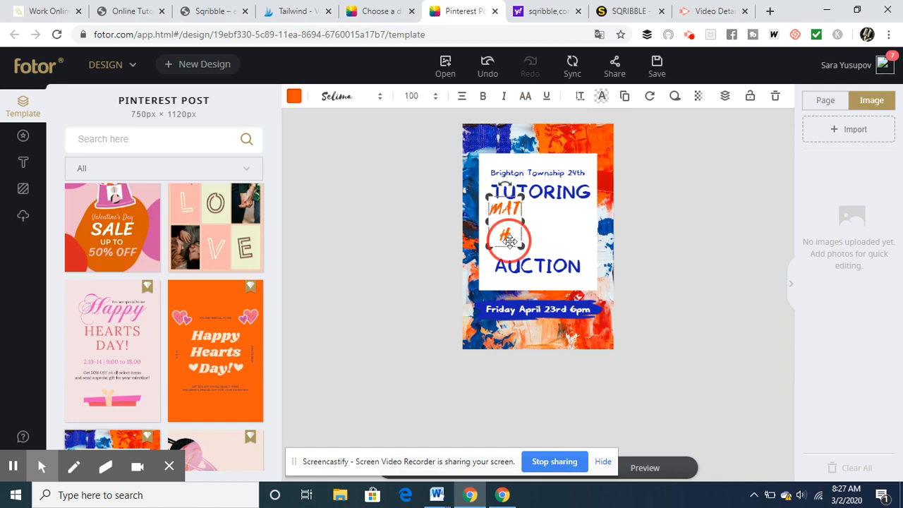
drag(523, 220, 576, 229)
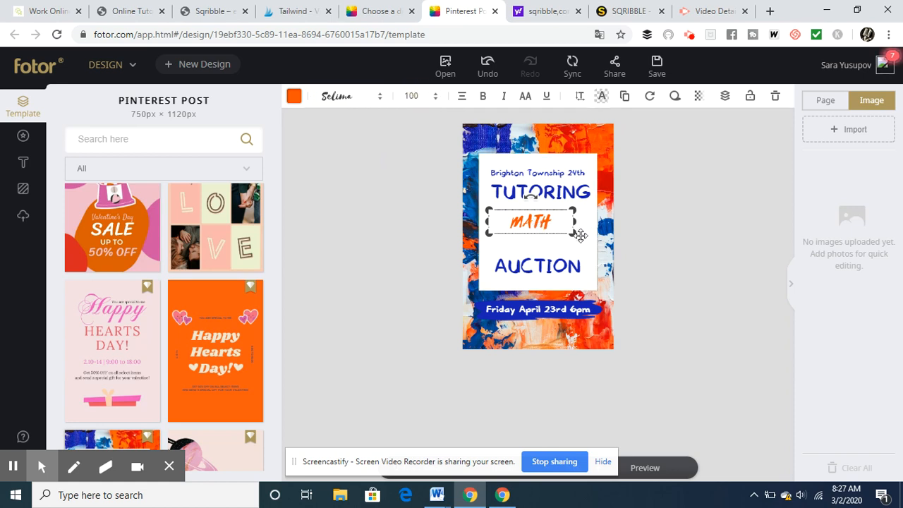
drag(572, 233, 629, 284)
drag(584, 234, 548, 225)
- Replace the blue word AUCTION below MATH with WITH followed by the tutor's first name, in capitals
click(544, 266)
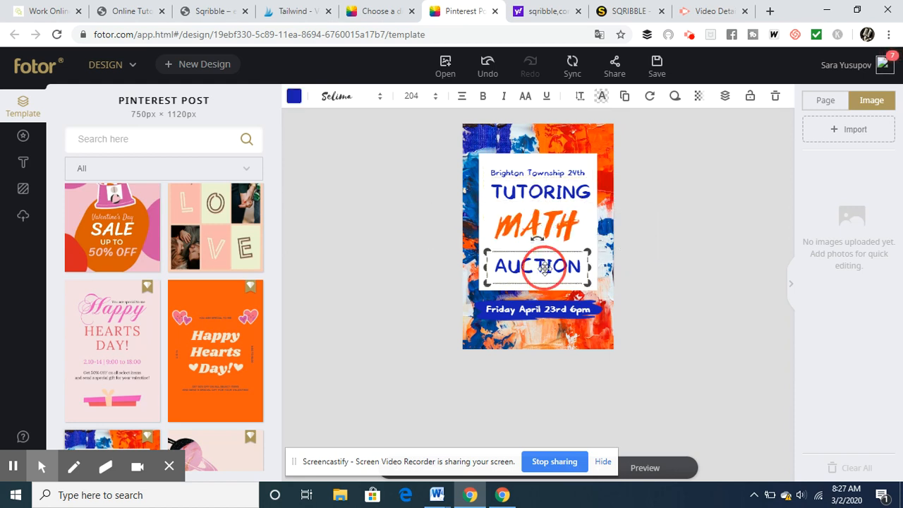
double_click(544, 267)
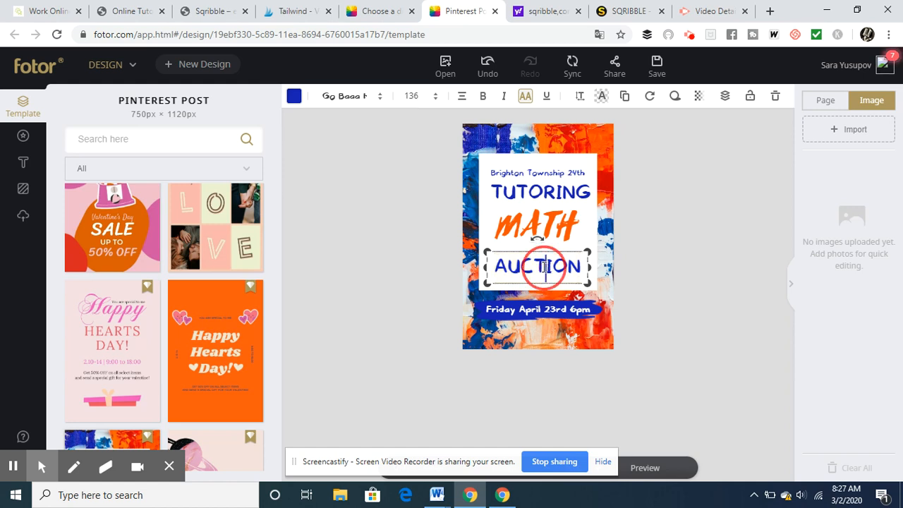
double_click(544, 267)
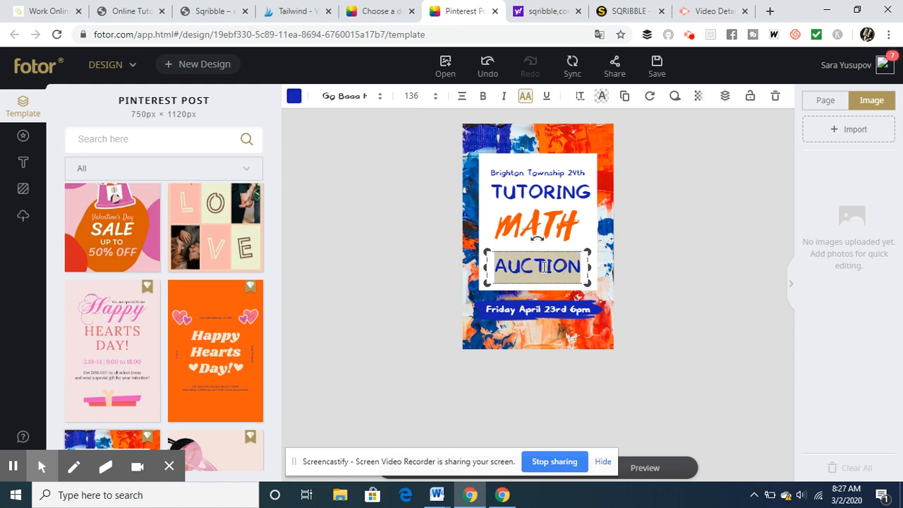
text(WITH SARA)
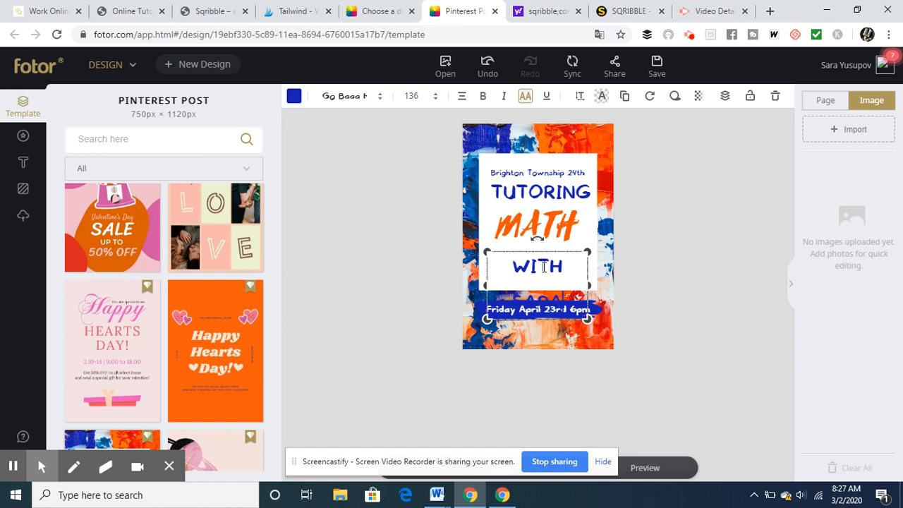
- Set the font size of the blue tutor line below MATH to 100
double_click(413, 96)
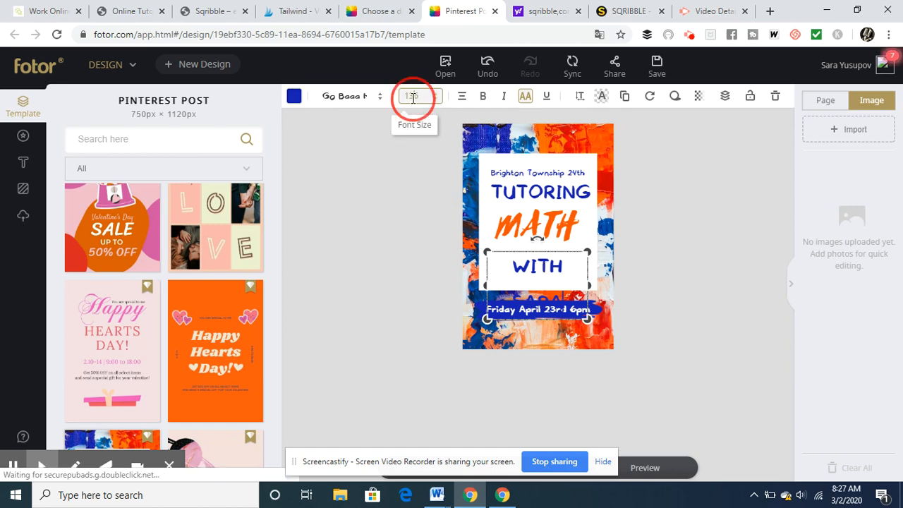
double_click(413, 97)
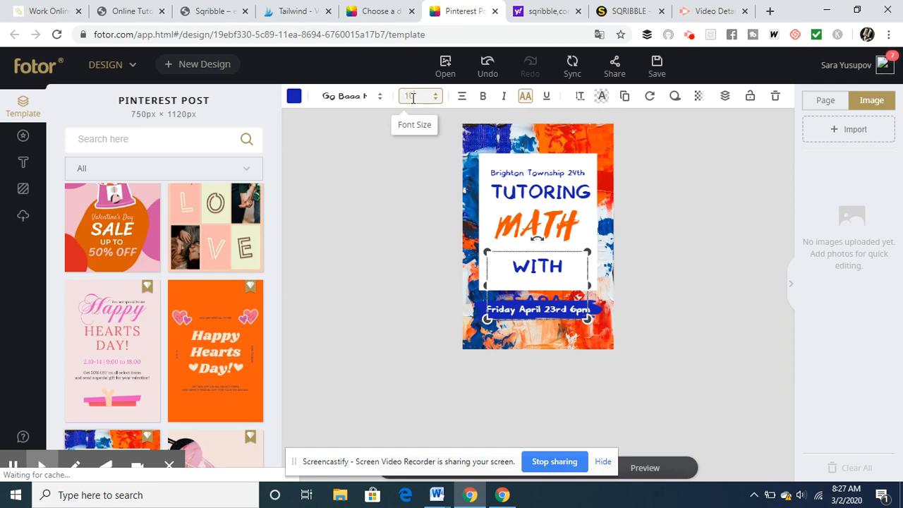
text(100)
key(Return)
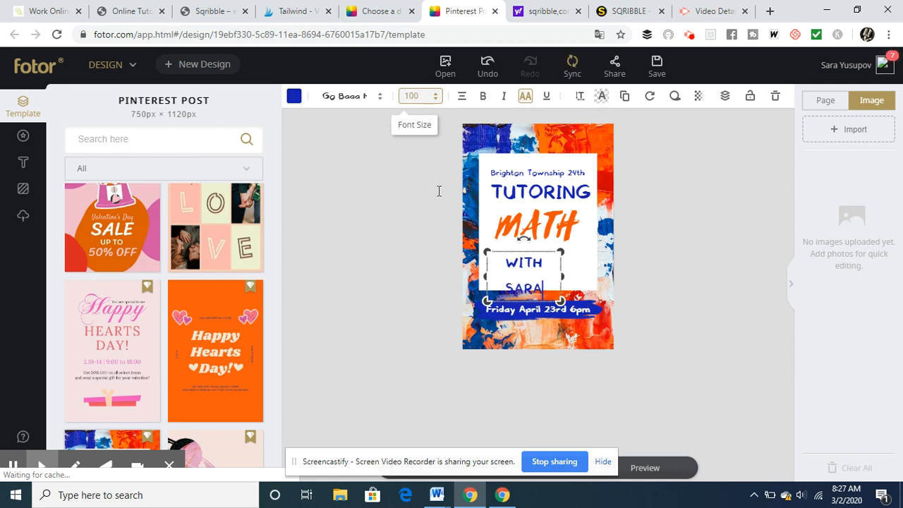
- Widen the text box of the tutor line below MATH so its words fit on one line
click(561, 276)
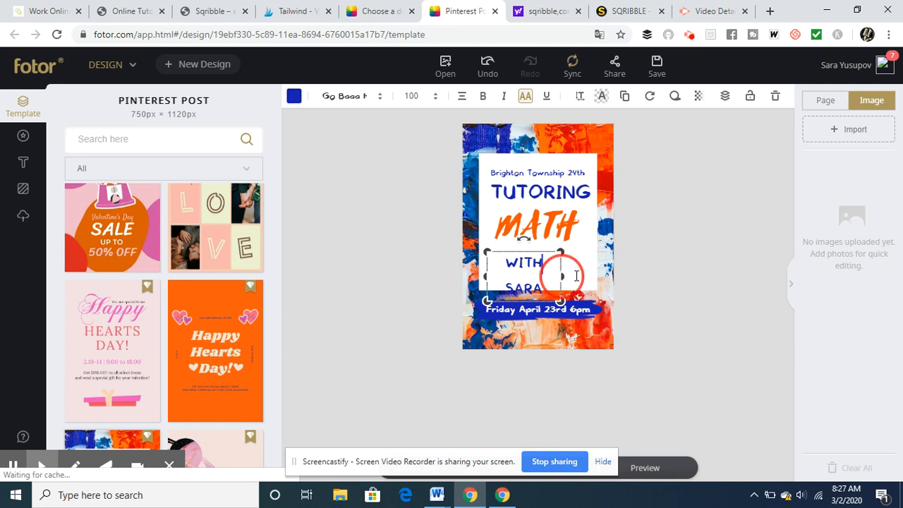
click(510, 282)
click(548, 261)
drag(563, 274, 532, 259)
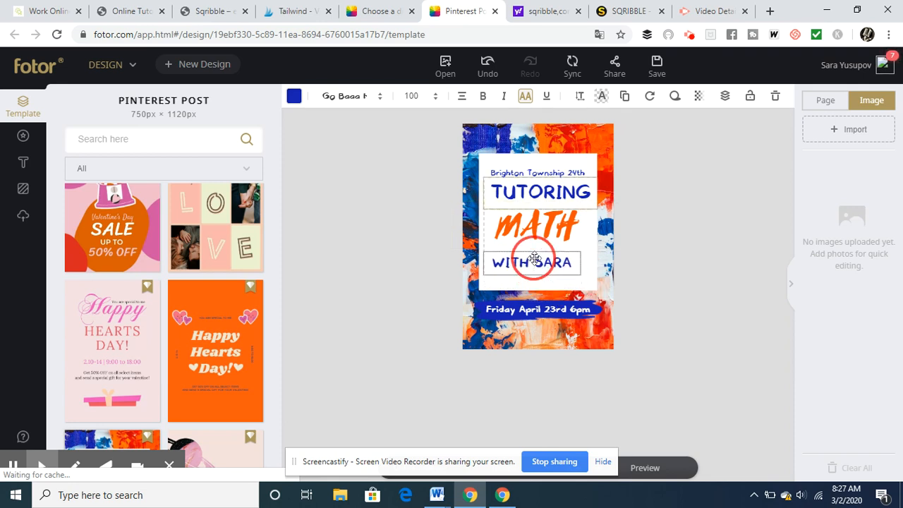
- Replace the small Brighton Township 24th line above TUTORING with OPEN HOIUSE MARCH 5TH
click(531, 172)
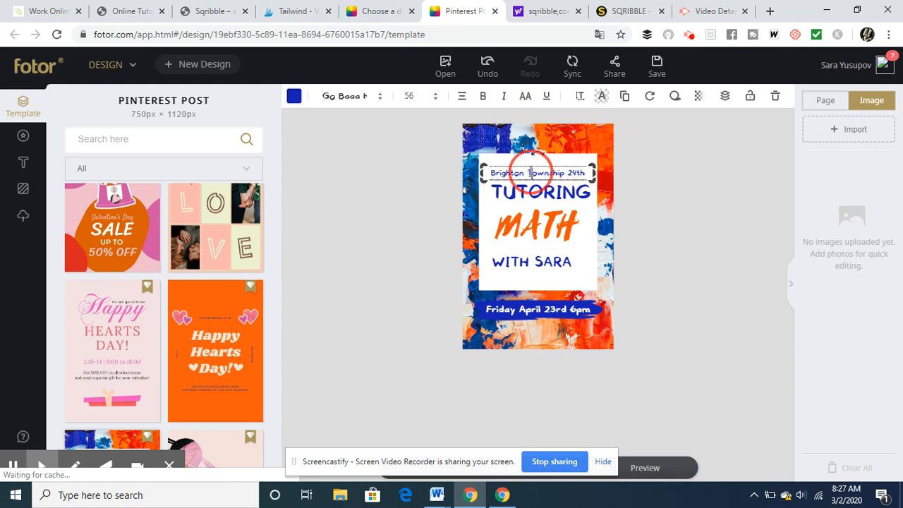
double_click(531, 172)
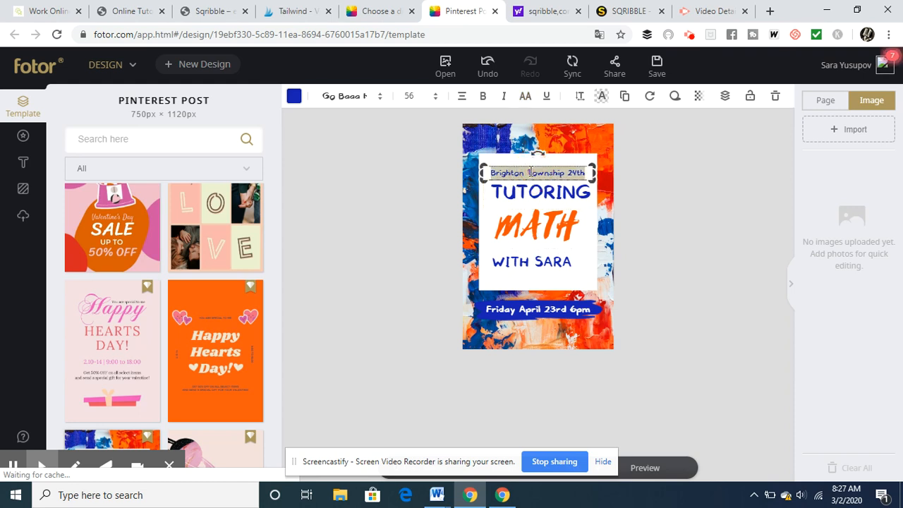
text(opn)
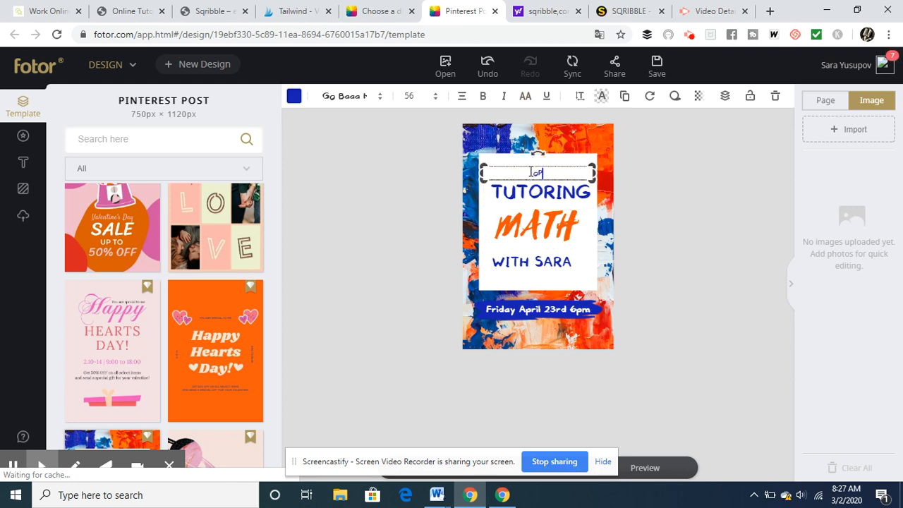
key(BackSpace)
text(en hoiuse march)
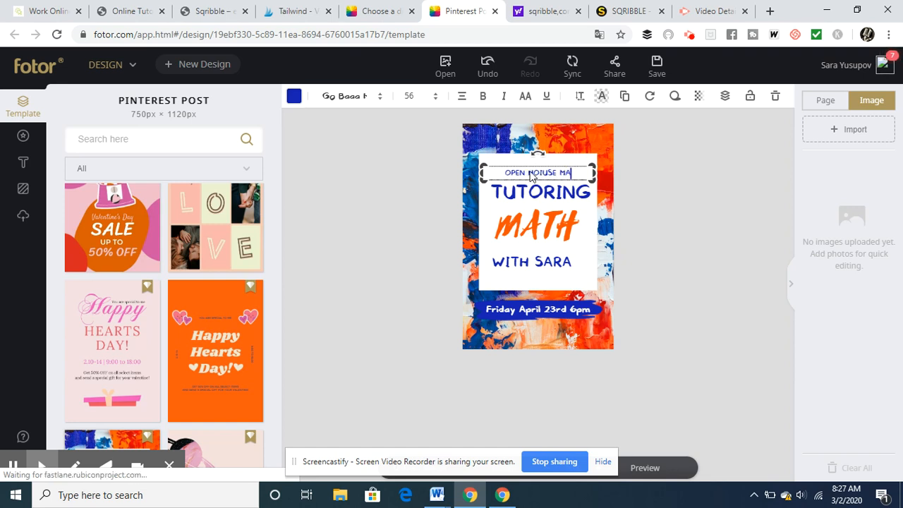
text( 5th)
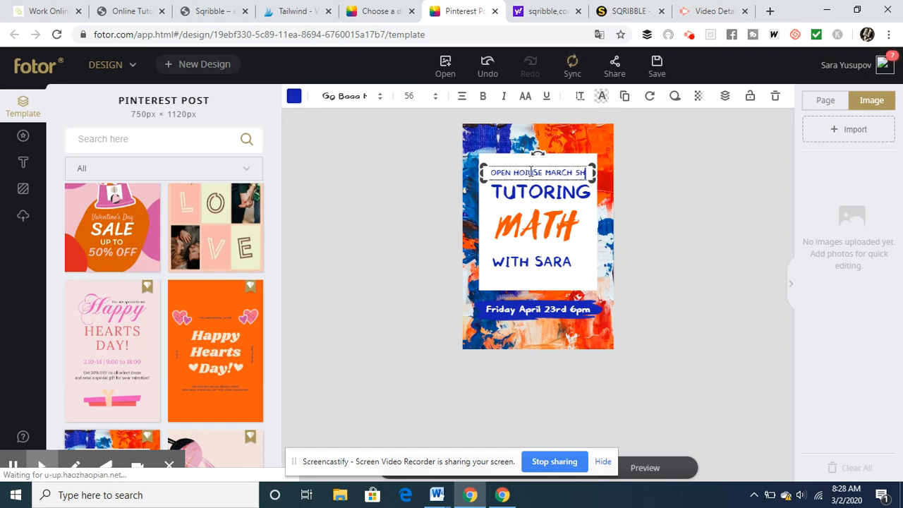
key(BackSpace)
text(th)
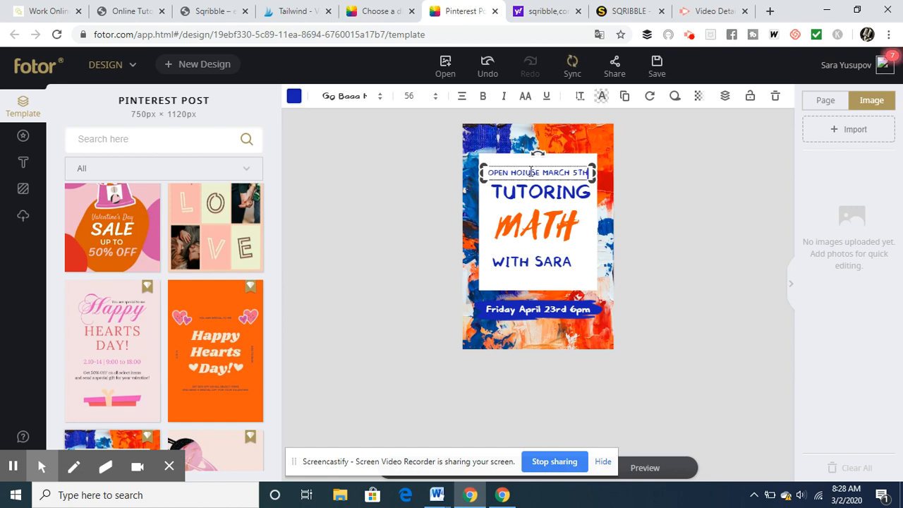
- Replace the white date and time text on the blue brush-stroke banner with the contact phone number
click(521, 312)
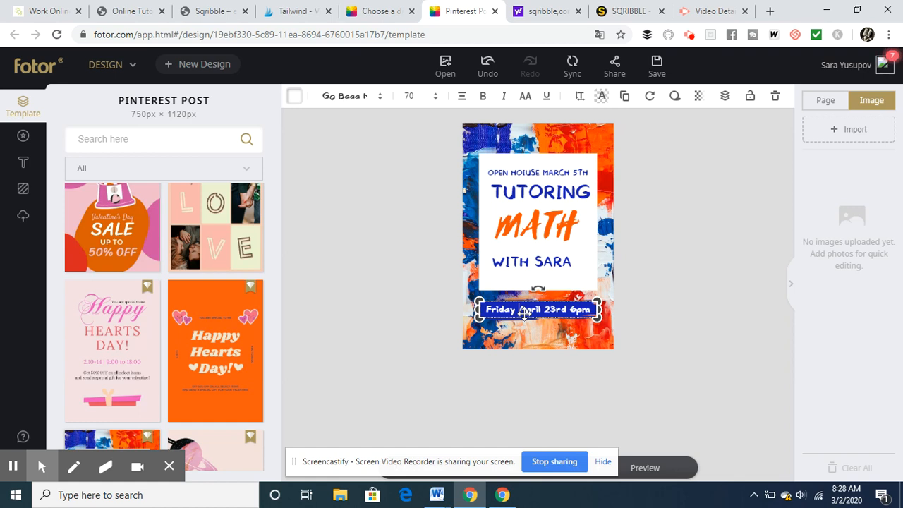
double_click(523, 312)
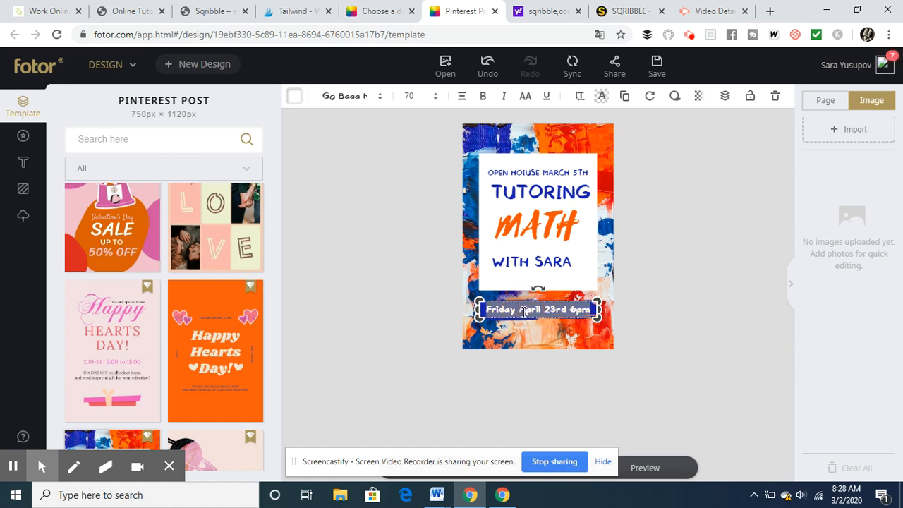
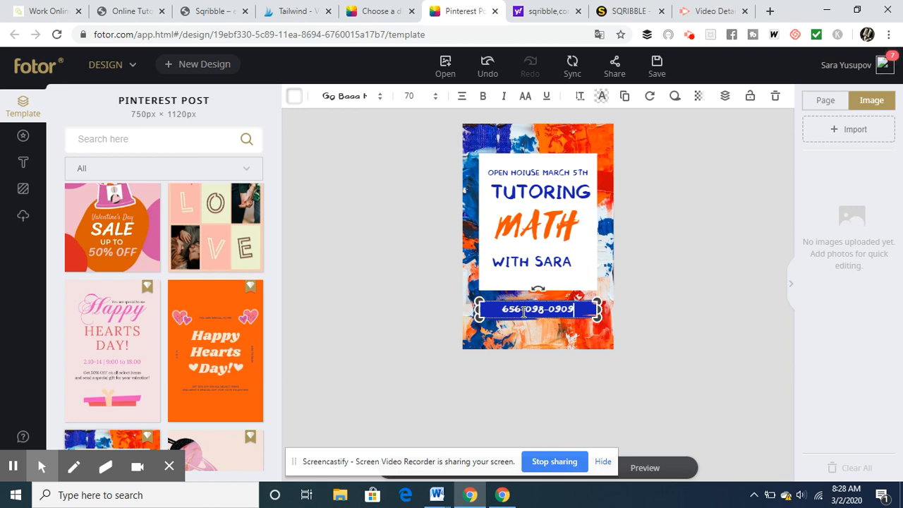
click(656, 304)
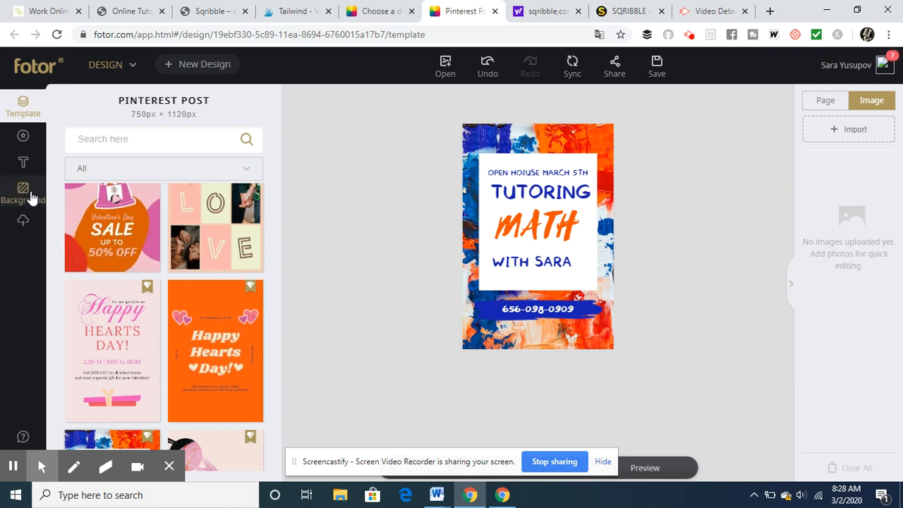
- Look through the sticker categories and add the scattered-dash confetti sticker from the Pattern category to the design
click(23, 136)
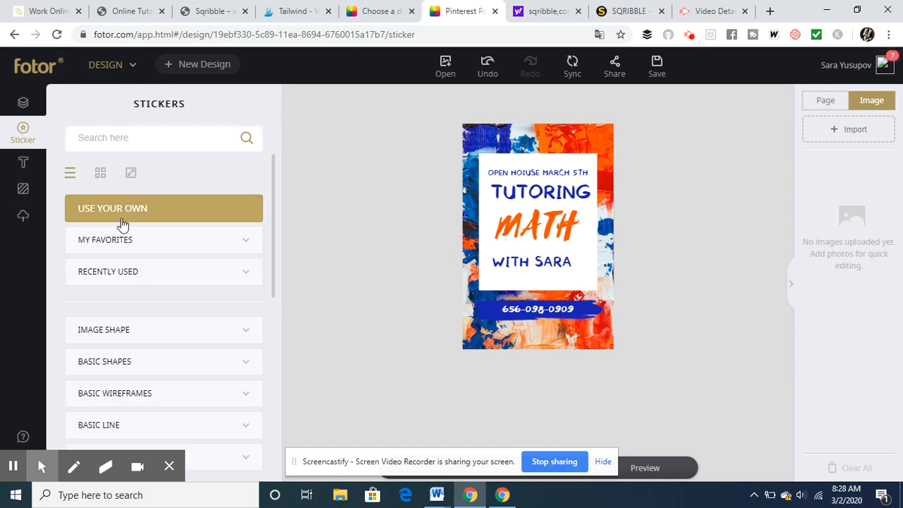
click(117, 333)
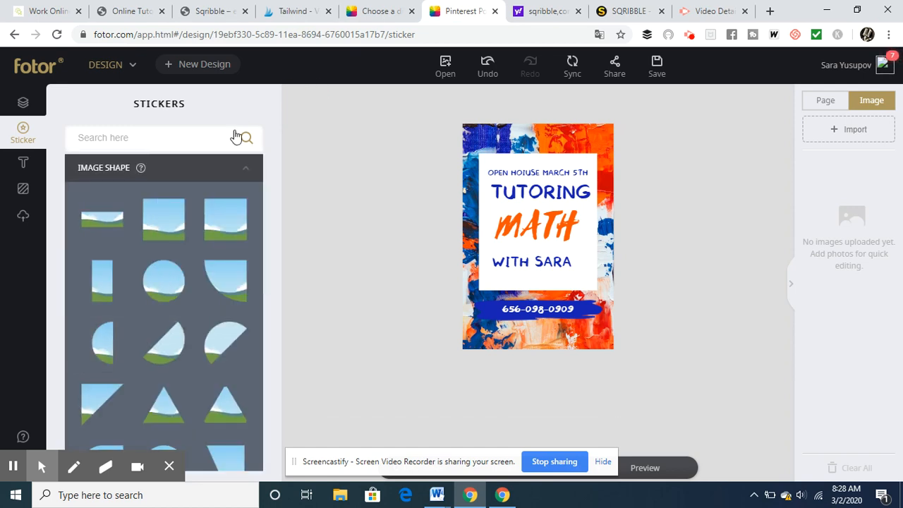
click(111, 172)
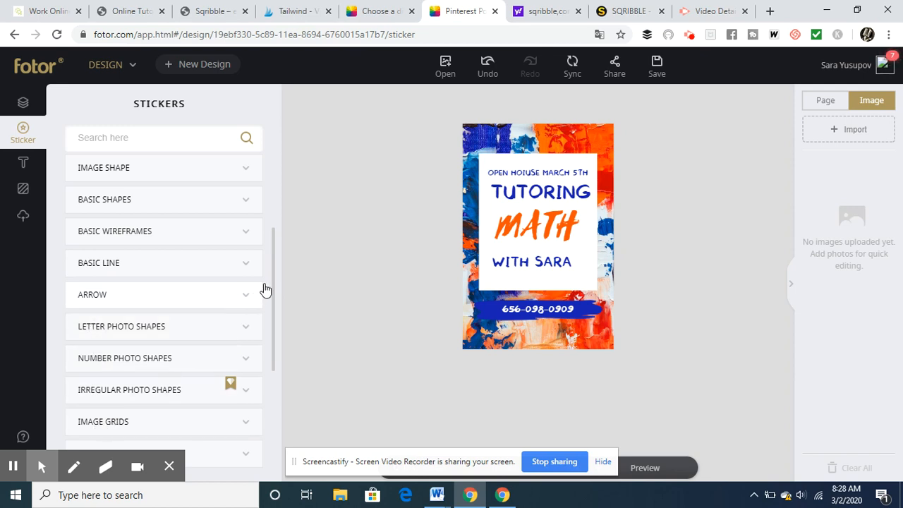
drag(276, 282, 281, 345)
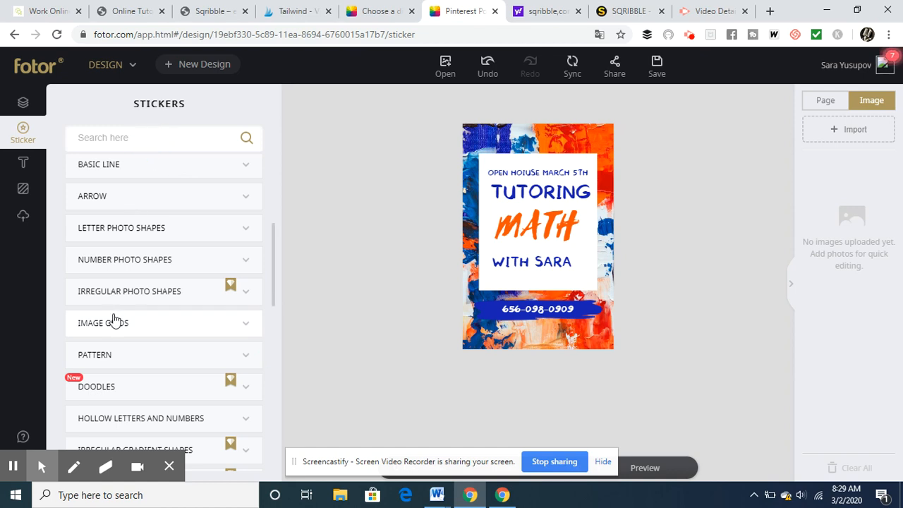
click(101, 358)
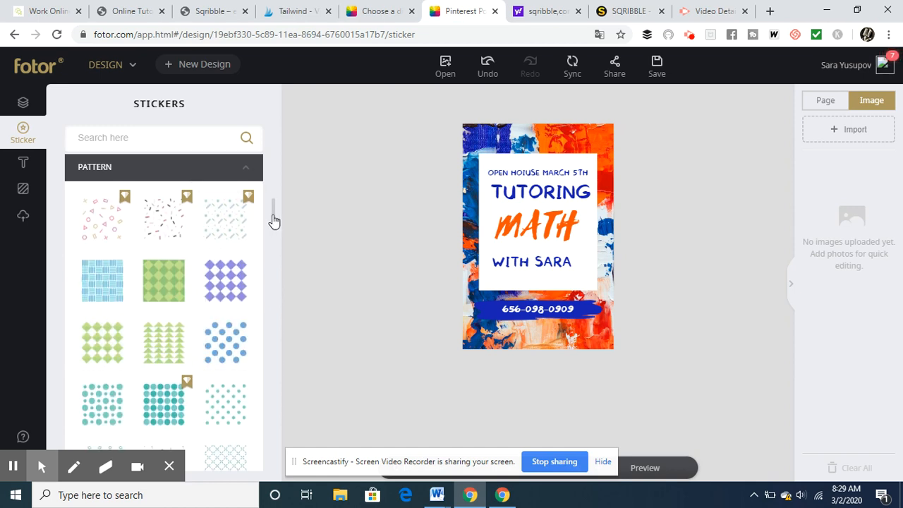
click(179, 225)
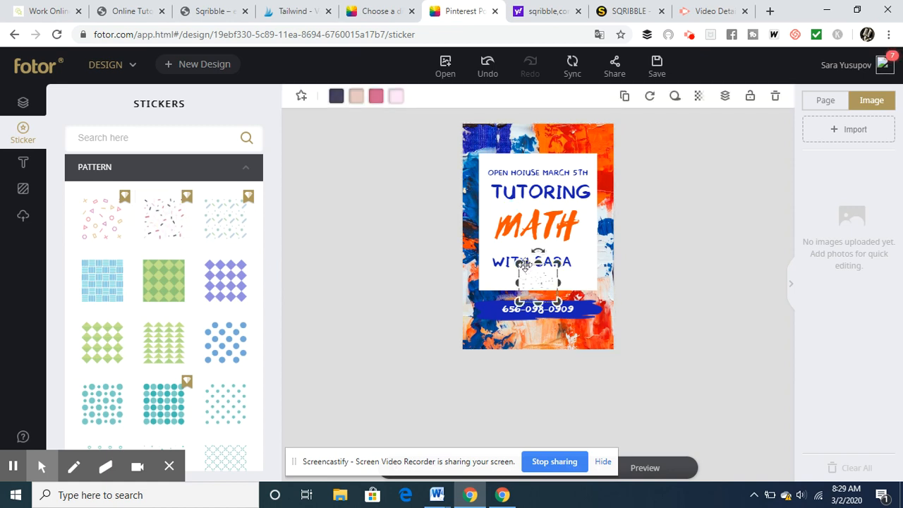
- Enlarge the confetti pattern sticker and move it over the white text panel, aligned with the design's left edge
drag(519, 263, 421, 88)
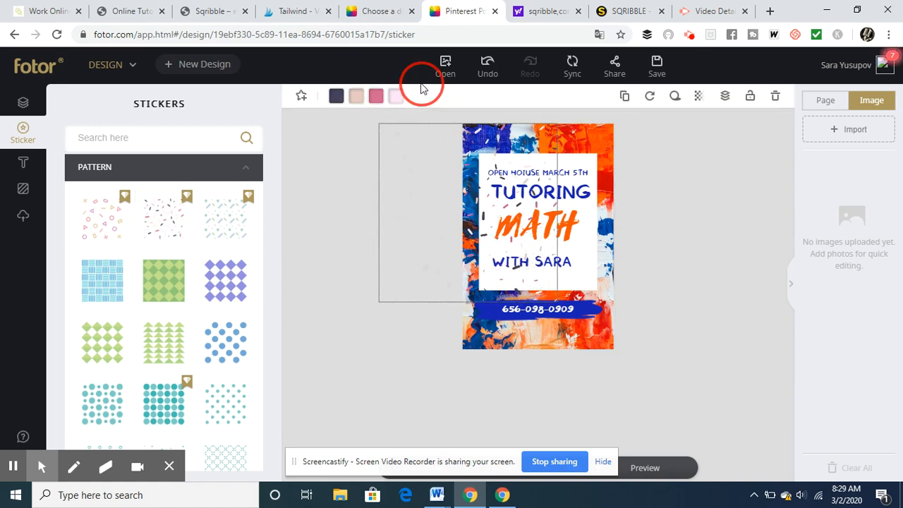
drag(458, 211, 542, 222)
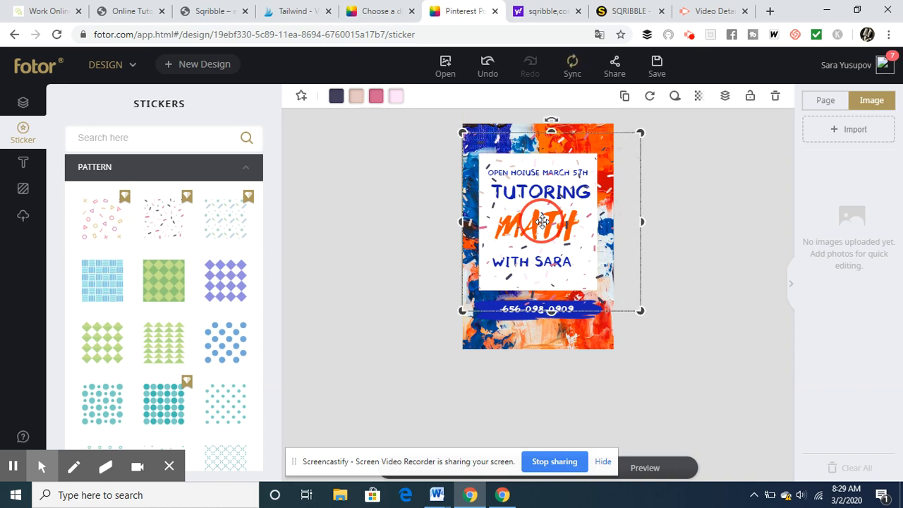
click(744, 205)
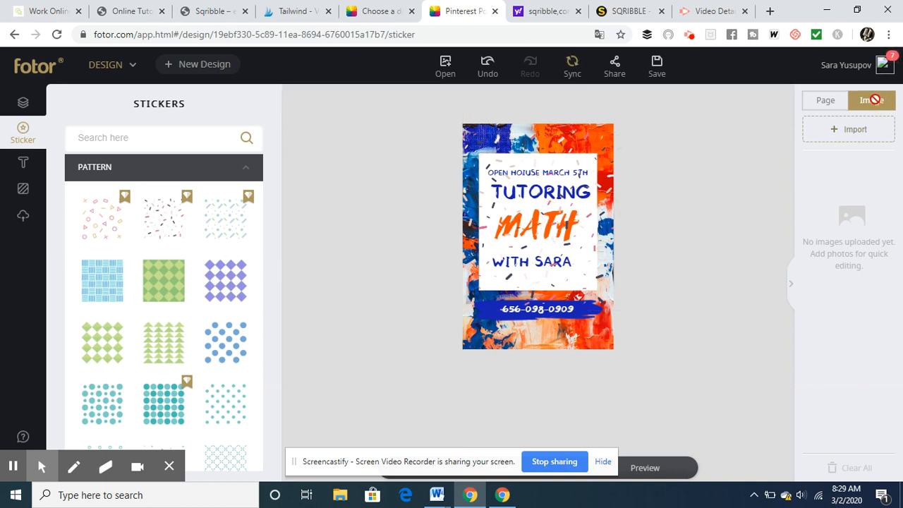